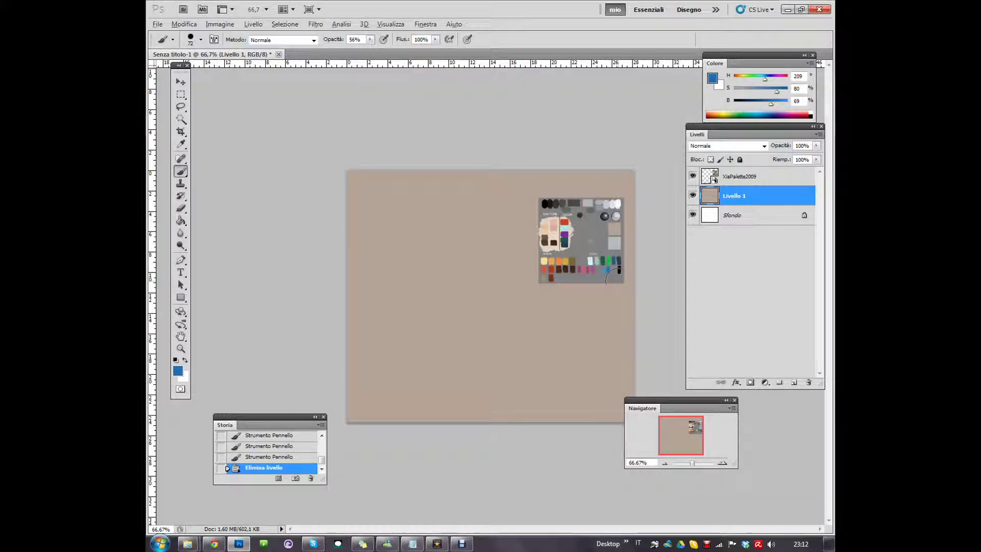
- Sample the palette's blue swatch as the painting colour, undoing a test dab
{"action": "left_click", "coordinate": [603, 269]}
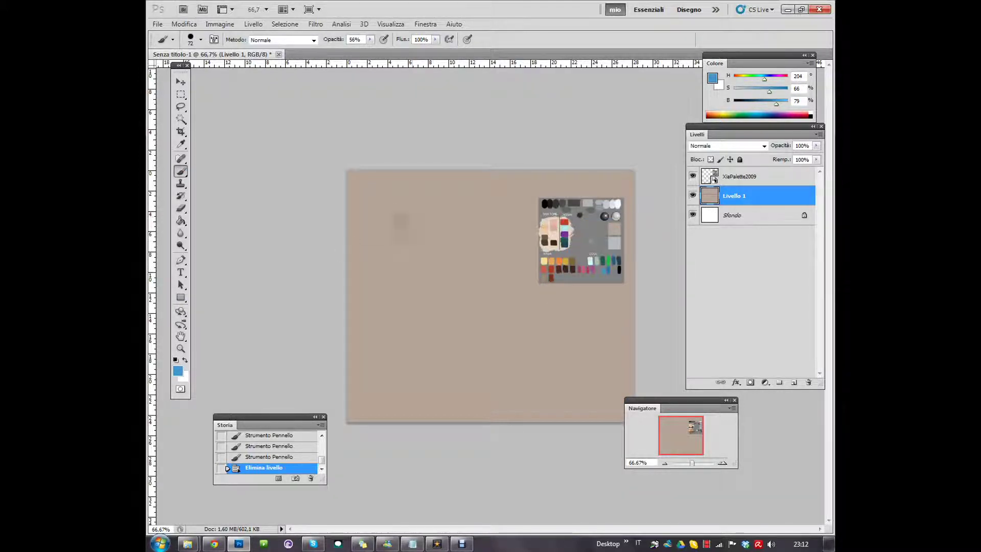
{"action": "left_click", "coordinate": [397, 217]}
{"action": "key", "text": "ctrl+z"}
- Paint a large three-lobed blue shape at 100% opacity on its own new layer
{"action": "left_click", "coordinate": [796, 383]}
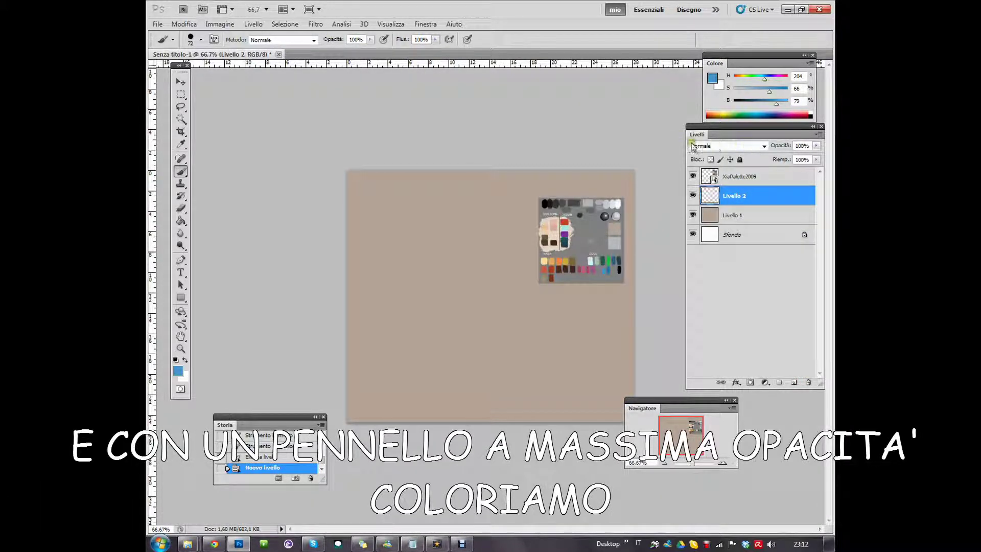
{"action": "mouse_move", "coordinate": [417, 293]}
{"action": "left_mouse_down"}
{"action": "mouse_move", "coordinate": [438, 339]}
{"action": "mouse_move", "coordinate": [462, 346]}
{"action": "mouse_move", "coordinate": [458, 333]}
{"action": "left_mouse_up"}
{"action": "left_click_drag", "start_coordinate": [453, 248], "coordinate": [475, 322]}
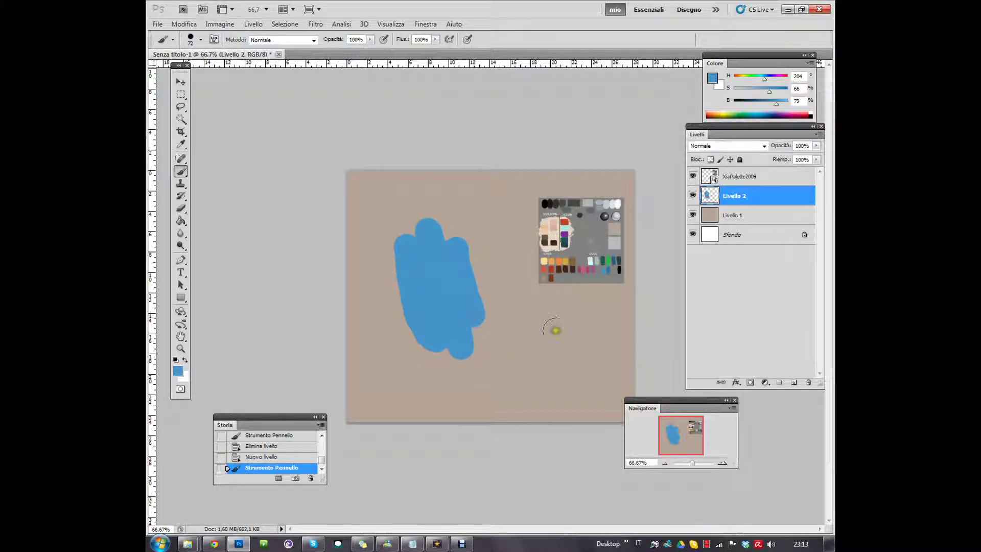
{"action": "left_click", "coordinate": [794, 382]}
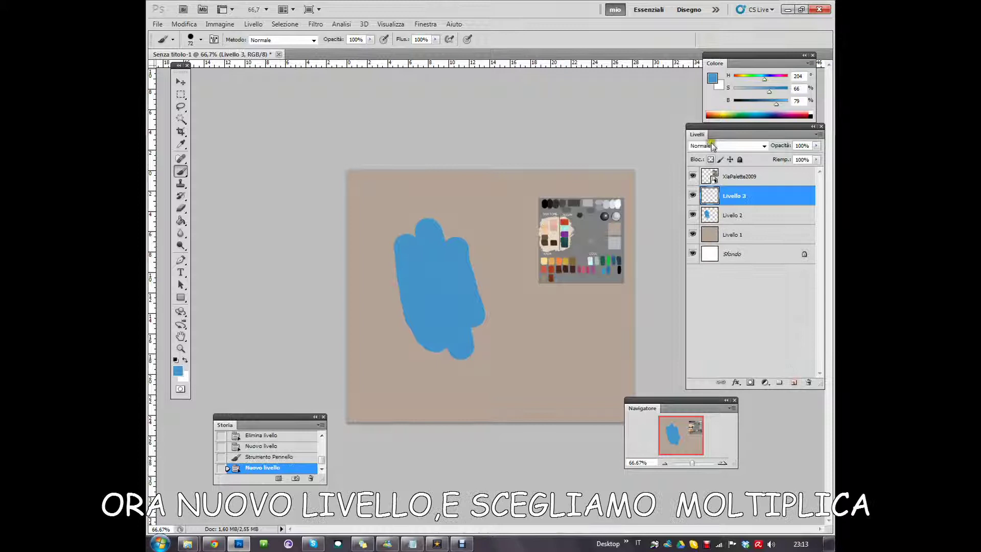
- Set Livello 3 to Moltiplica and paint a darker blue stroke across the shape's top
{"action": "left_click", "coordinate": [764, 146]}
{"action": "left_click", "coordinate": [701, 190]}
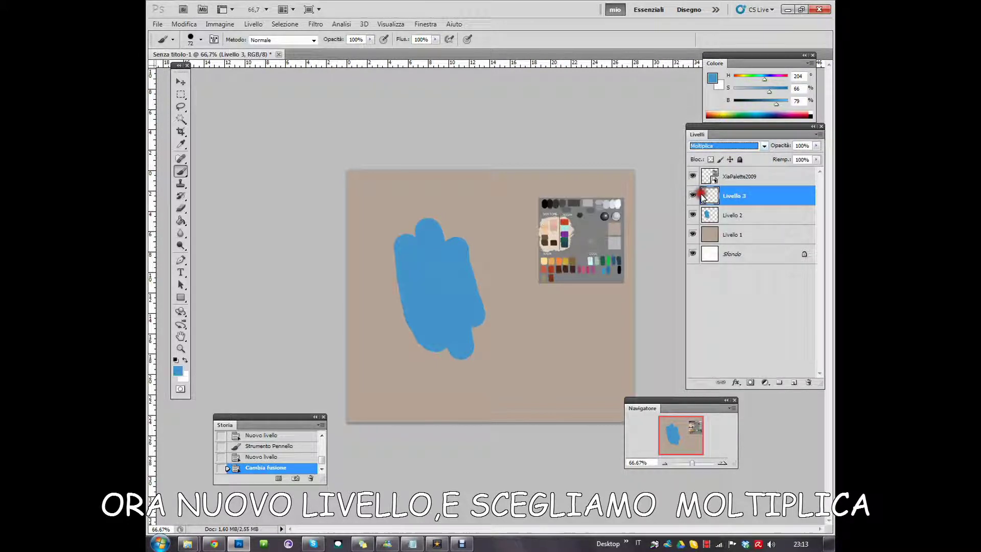
{"action": "left_click_drag", "start_coordinate": [428, 246], "coordinate": [411, 254]}
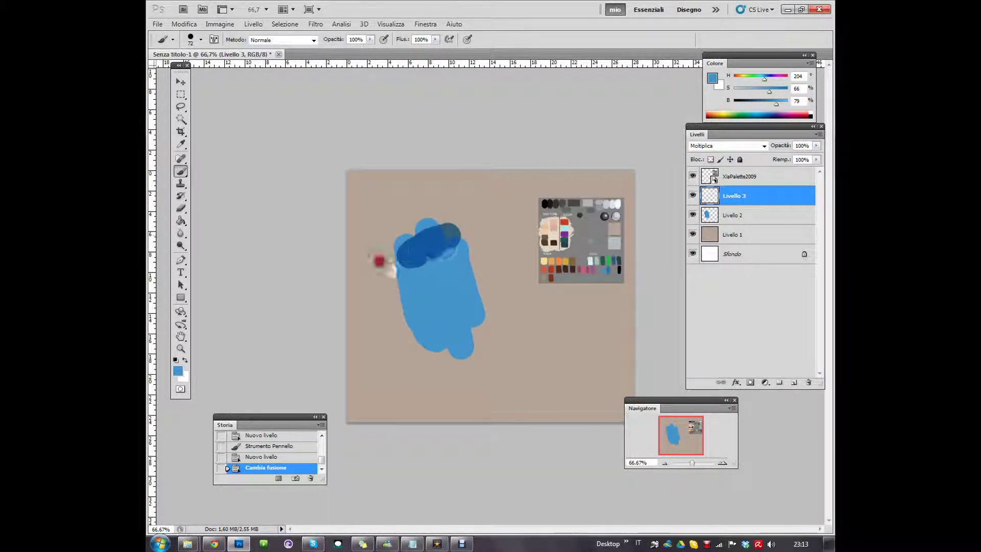
{"action": "left_click", "coordinate": [793, 382]}
{"action": "left_click", "coordinate": [764, 146]}
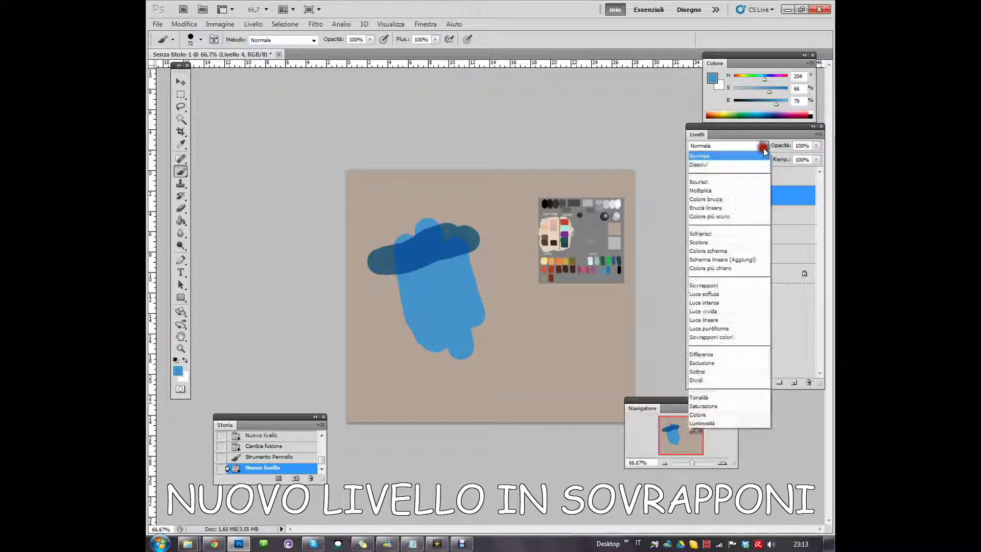
- Paint a light mid stroke on a Sovrapponi layer and a cyan bottom stroke on a Scherma lineare (Aggiungi) layer
{"action": "left_click", "coordinate": [715, 287]}
{"action": "left_click_drag", "start_coordinate": [397, 295], "coordinate": [459, 285]}
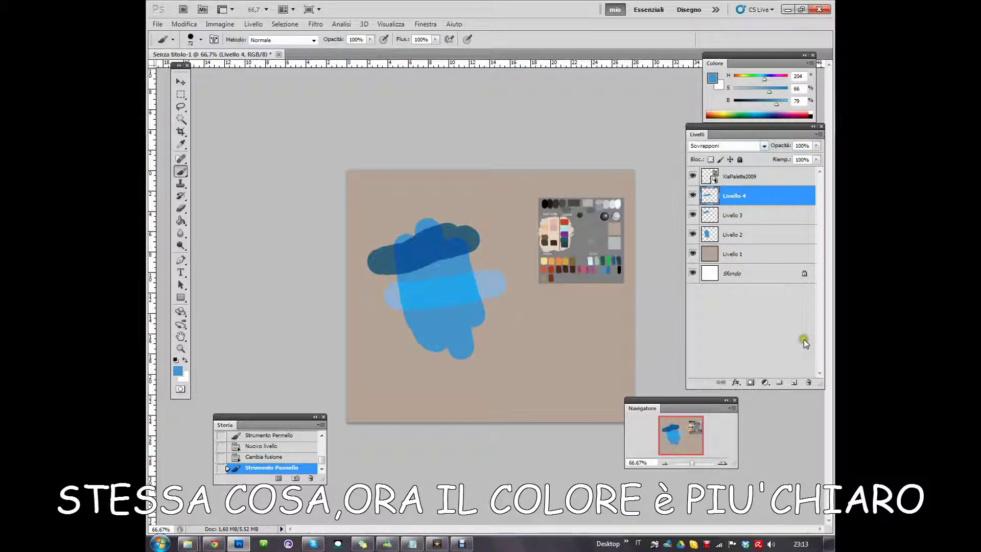
{"action": "left_click", "coordinate": [794, 382]}
{"action": "left_click", "coordinate": [763, 146]}
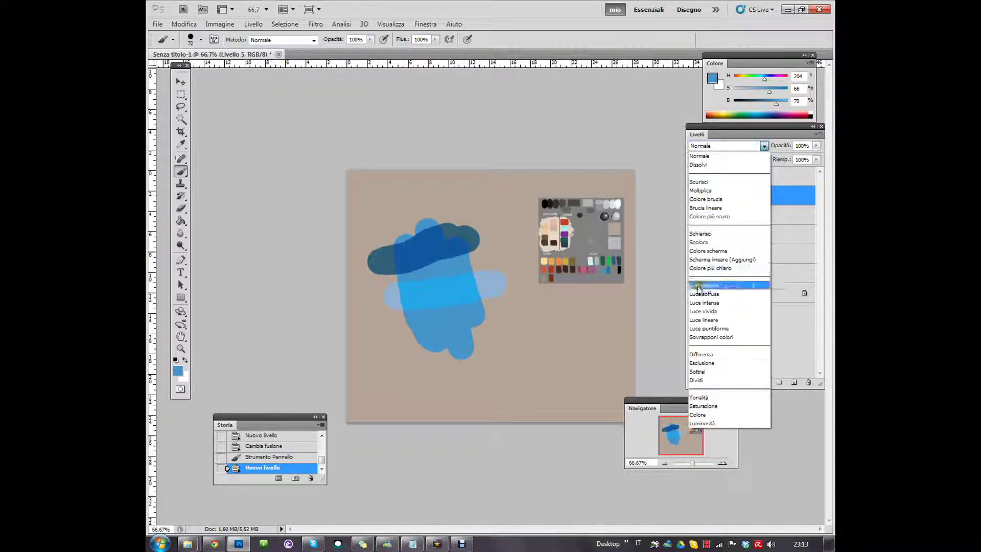
{"action": "left_click", "coordinate": [715, 260]}
{"action": "left_click_drag", "start_coordinate": [413, 339], "coordinate": [483, 338]}
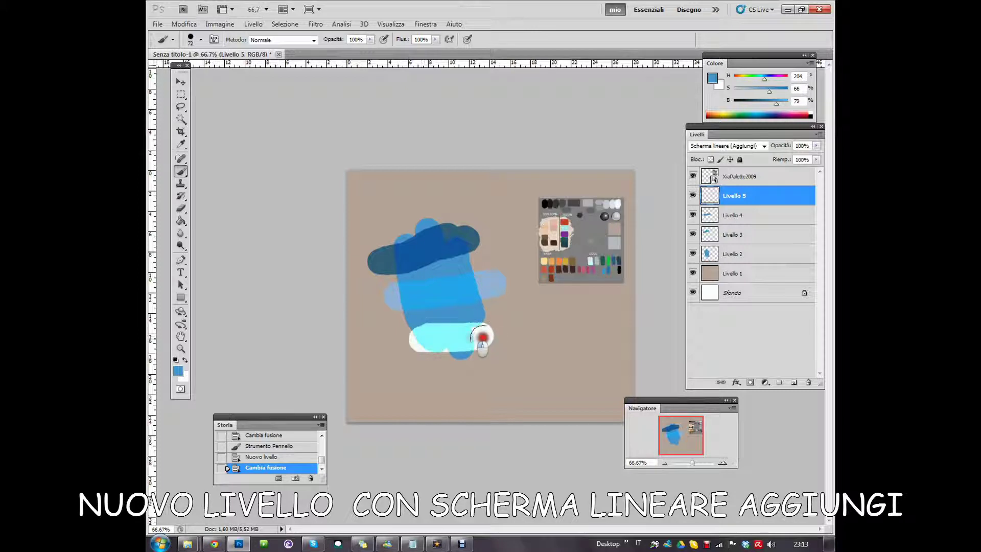
{"action": "left_click", "coordinate": [733, 237]}
{"action": "right_click", "coordinate": [733, 238]}
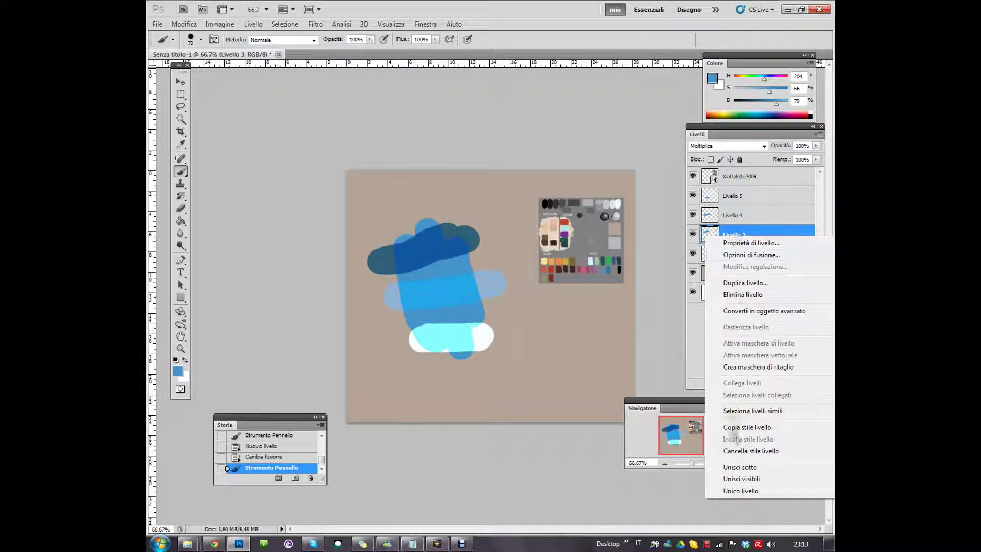
{"action": "left_click", "coordinate": [738, 468]}
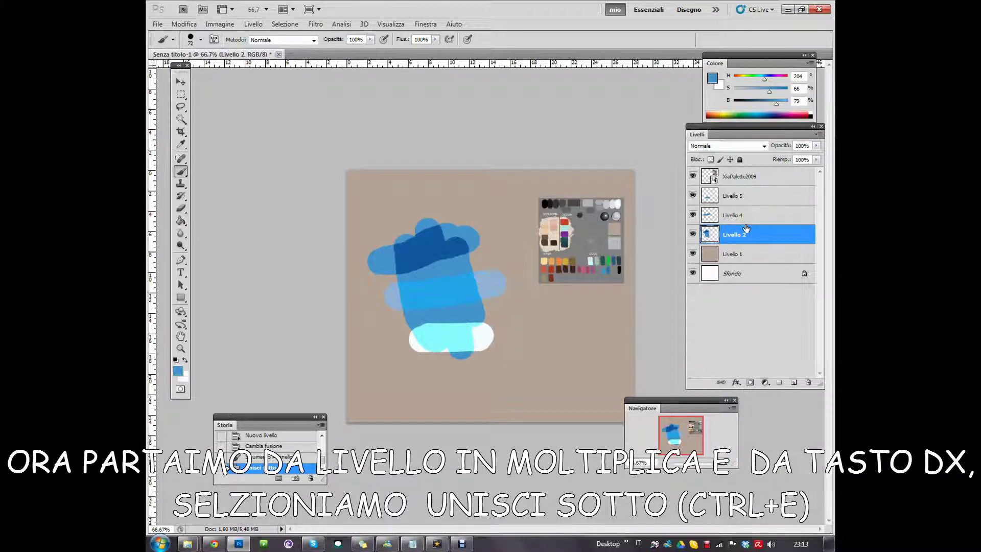
{"action": "key", "text": "ctrl+z"}
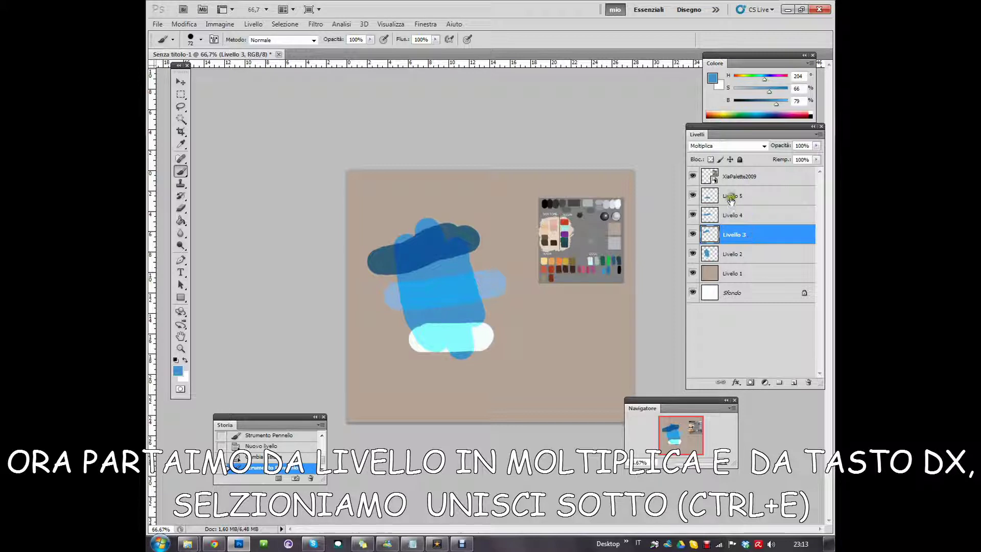
{"action": "right_click", "coordinate": [753, 236]}
{"action": "left_click", "coordinate": [740, 486]}
{"action": "left_click", "coordinate": [747, 218]}
{"action": "right_click", "coordinate": [747, 219]}
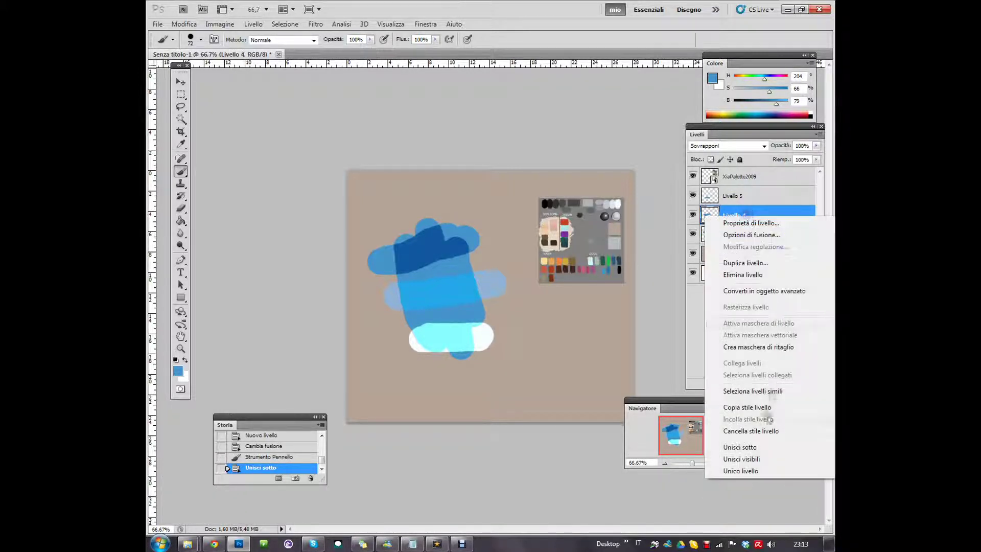
{"action": "left_click", "coordinate": [746, 450]}
{"action": "left_click", "coordinate": [744, 196]}
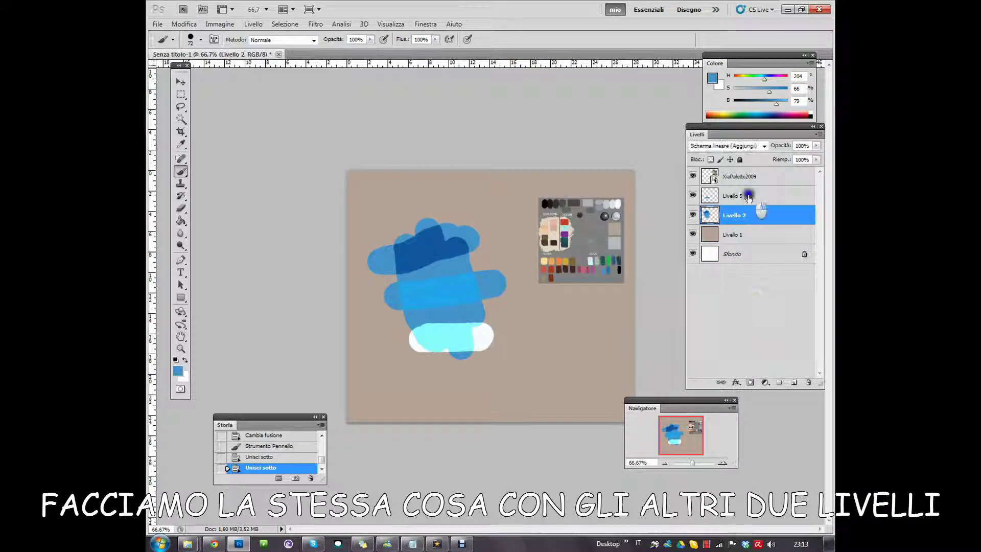
{"action": "right_click", "coordinate": [744, 196]}
{"action": "left_click", "coordinate": [740, 429]}
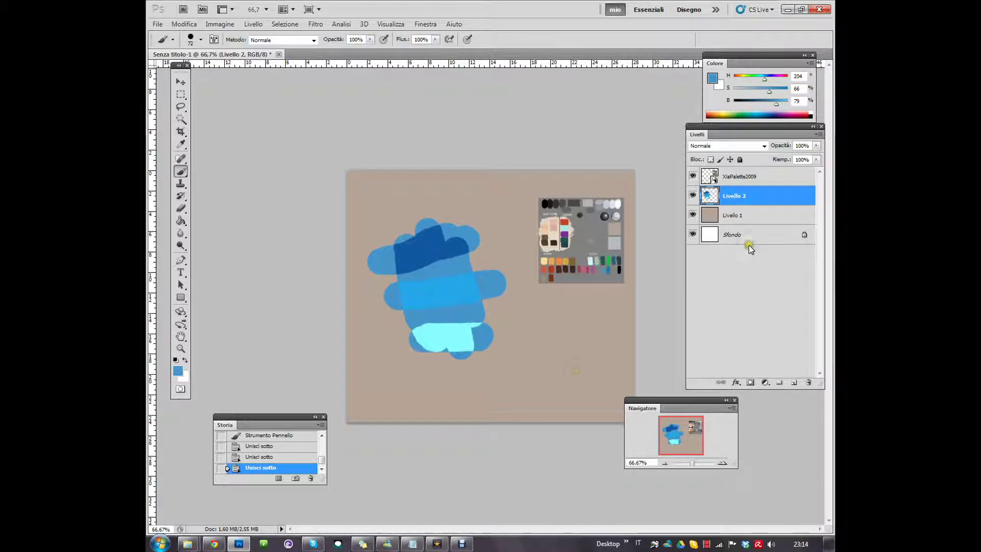
{"action": "left_click", "coordinate": [256, 439]}
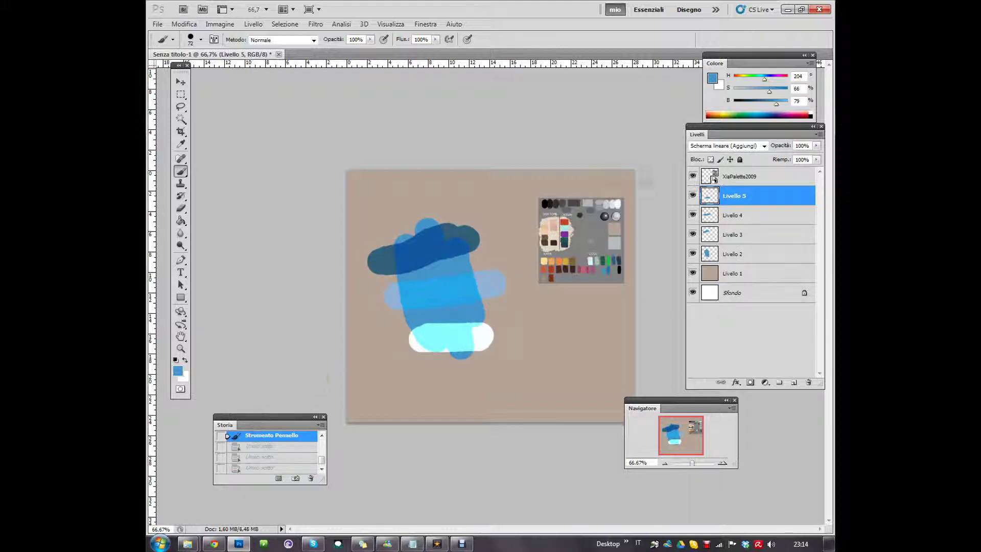
{"action": "right_click", "coordinate": [748, 198]}
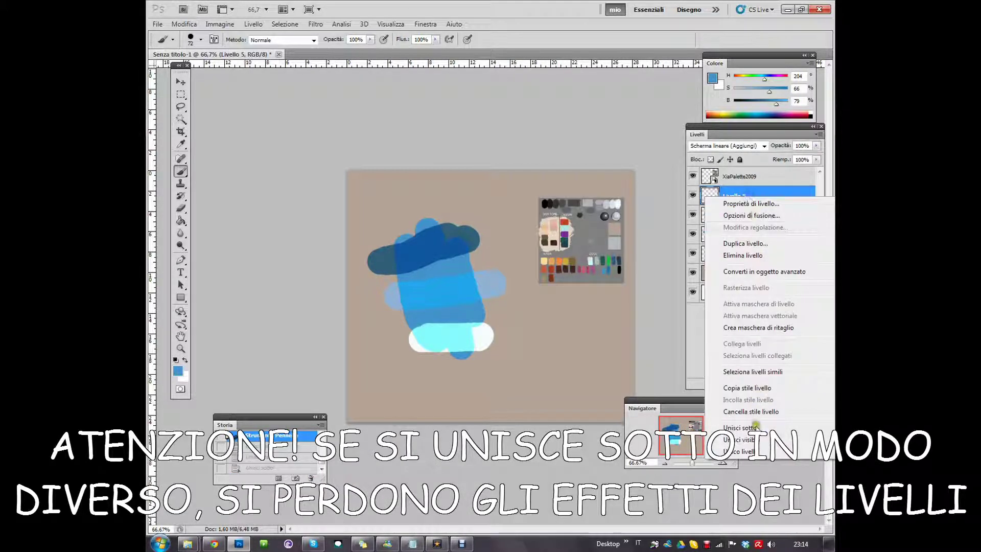
{"action": "left_click", "coordinate": [757, 426]}
{"action": "left_click", "coordinate": [744, 216]}
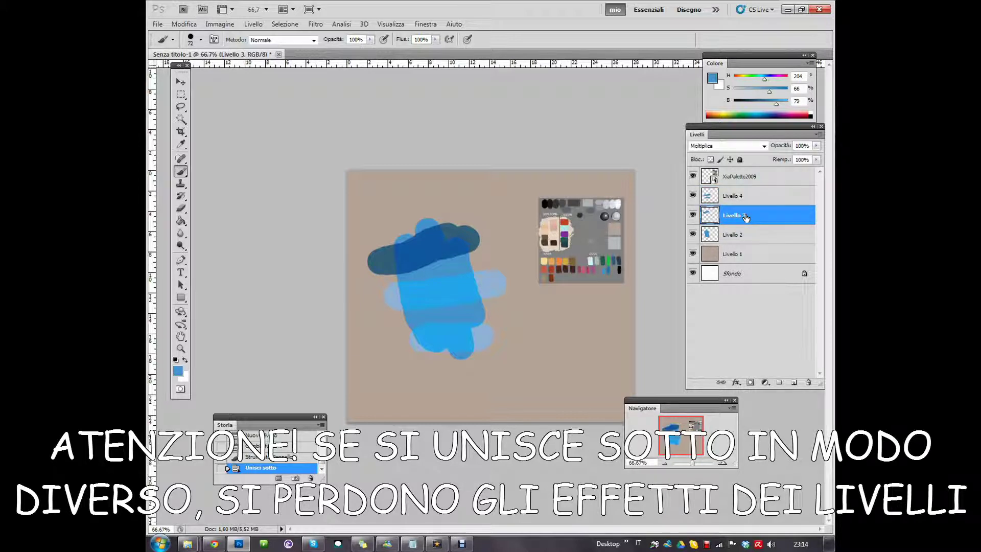
{"action": "key", "text": "ctrl+z"}
{"action": "left_click", "coordinate": [732, 215]}
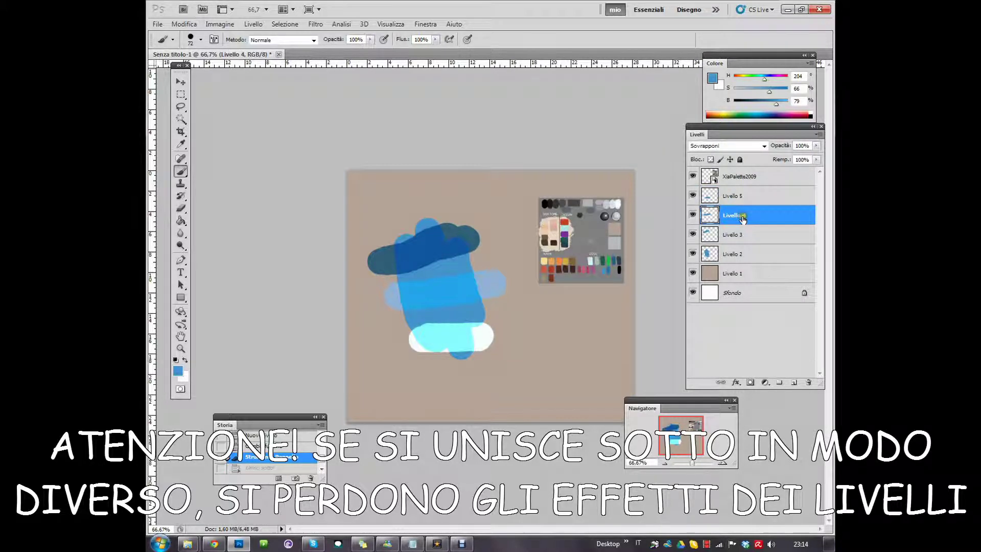
{"action": "right_click", "coordinate": [743, 218]}
{"action": "left_click", "coordinate": [739, 449]}
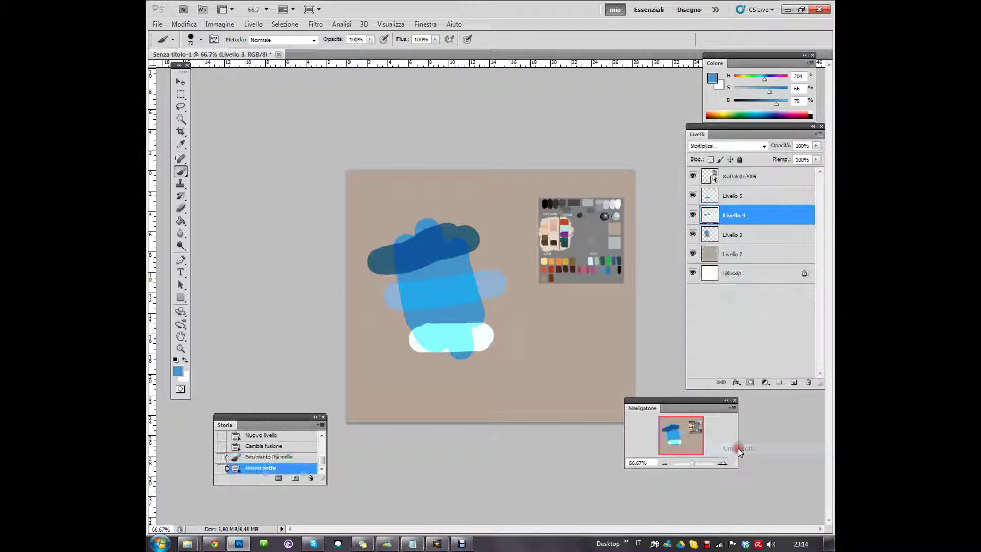
{"action": "key", "text": "ctrl+z"}
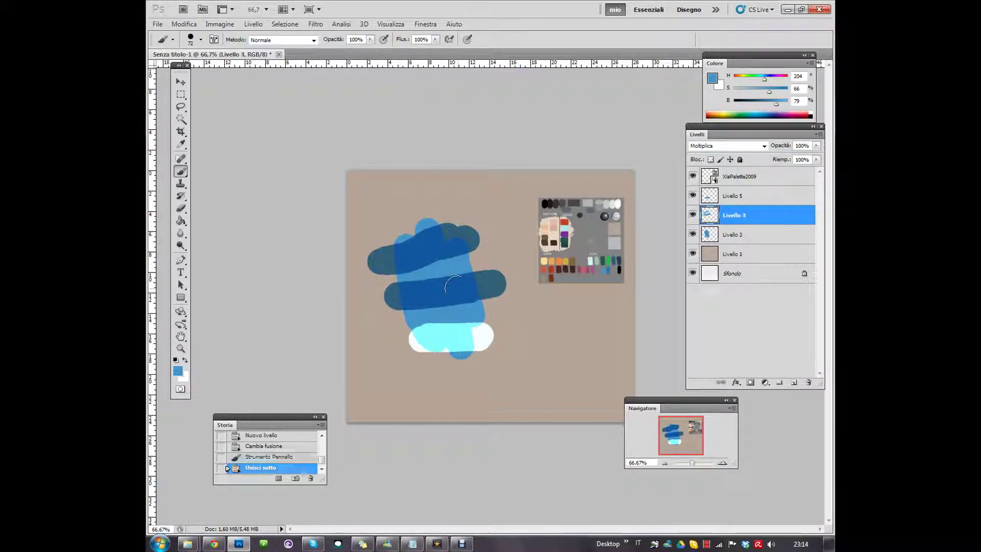
{"action": "left_click", "coordinate": [730, 236]}
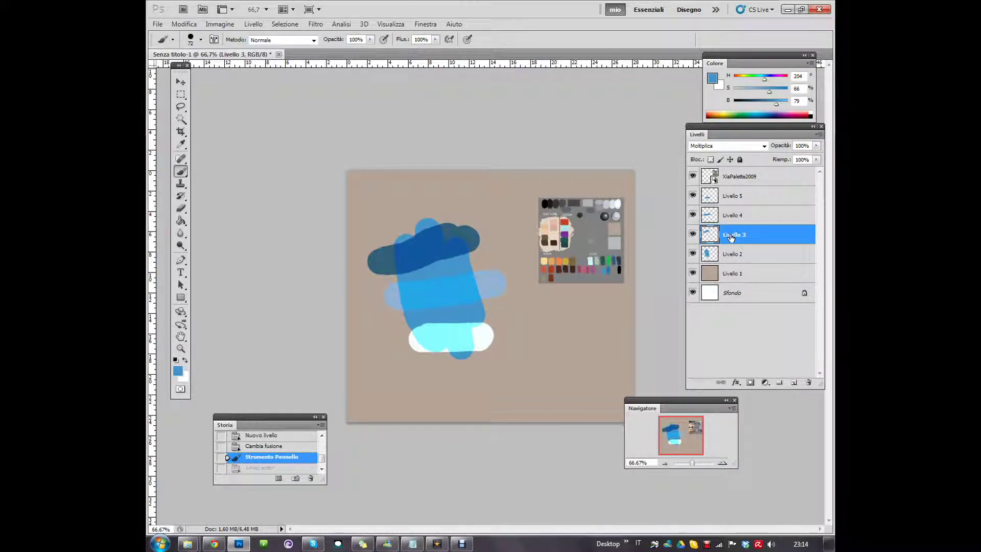
- Merge Livello 3, 4 and 5 down into Livello 2 with Unisci sotto
{"action": "right_click", "coordinate": [731, 236]}
{"action": "left_click", "coordinate": [732, 467]}
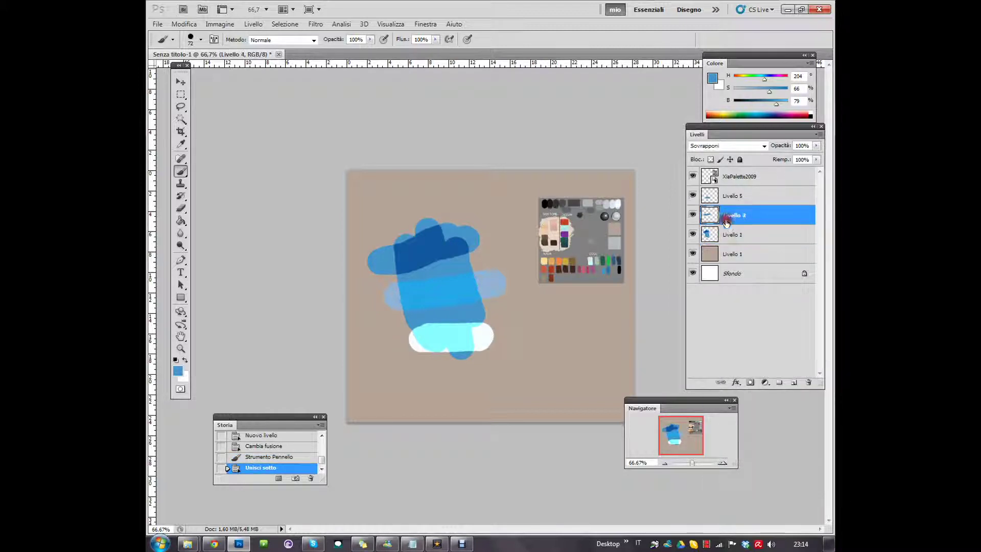
{"action": "right_click", "coordinate": [738, 219]}
{"action": "left_click", "coordinate": [745, 452]}
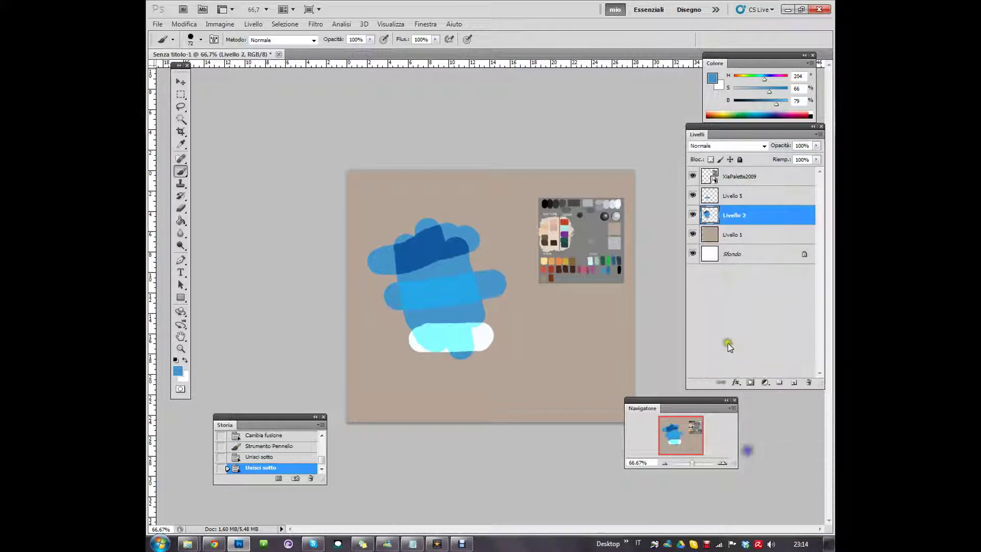
{"action": "right_click", "coordinate": [741, 198]}
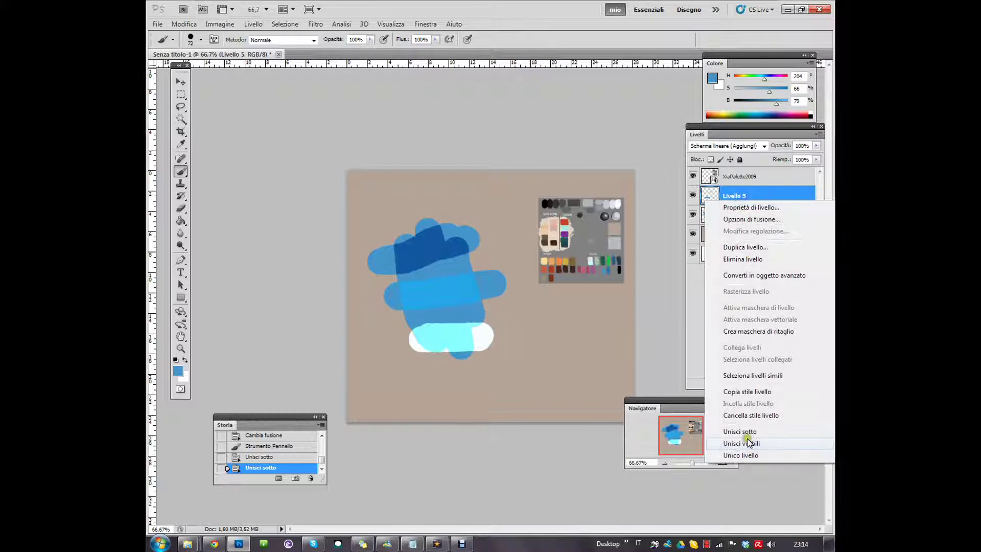
{"action": "left_click", "coordinate": [746, 432]}
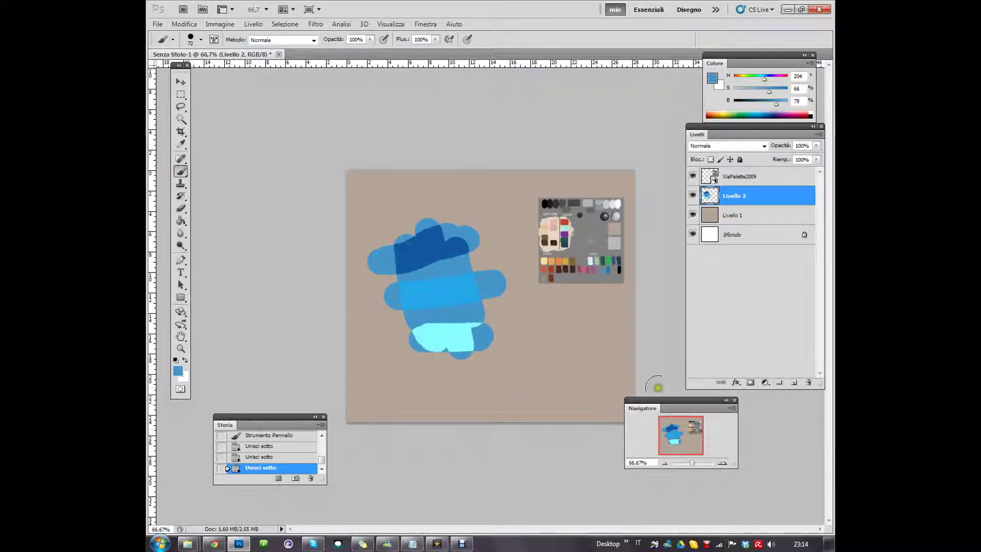
{"action": "left_click", "coordinate": [791, 383]}
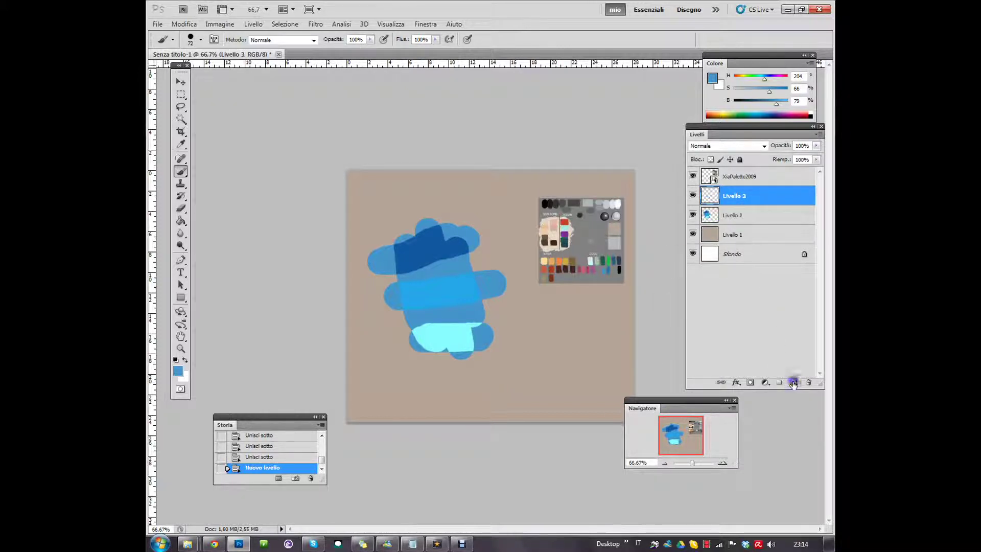
- Hide Livello 2 and paint a large blue blob on the new layer
{"action": "right_click", "coordinate": [694, 217]}
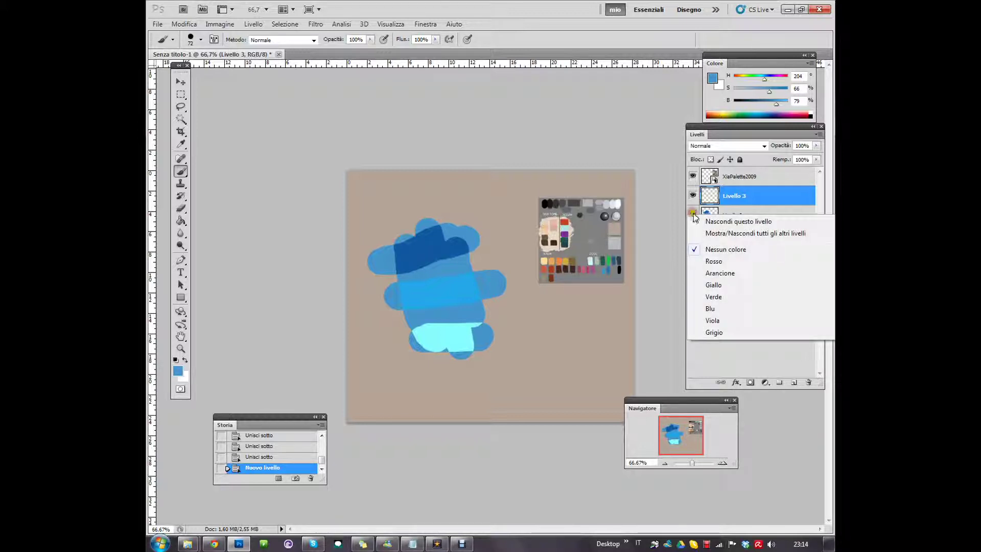
{"action": "key", "text": "Escape"}
{"action": "left_click", "coordinate": [692, 215]}
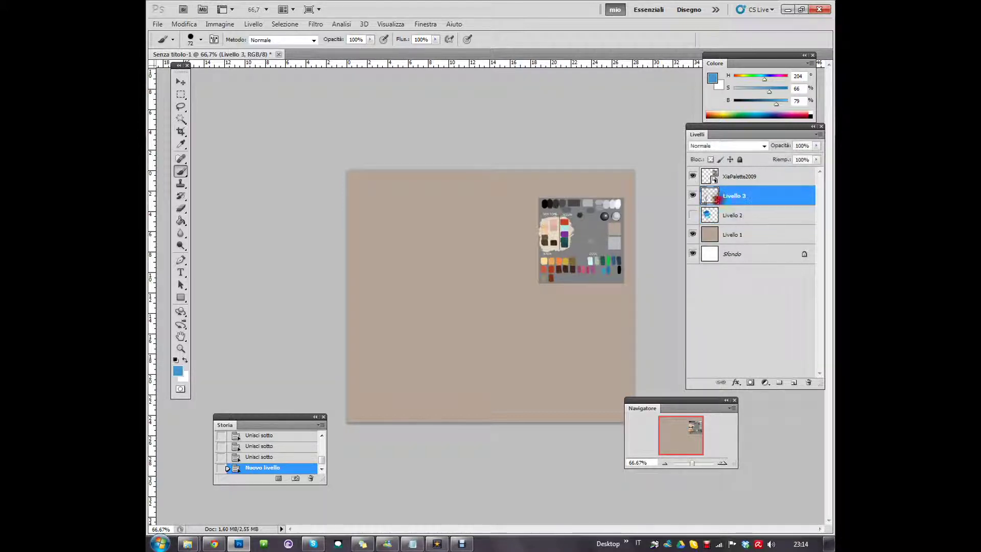
{"action": "left_click_drag", "start_coordinate": [432, 280], "coordinate": [460, 267]}
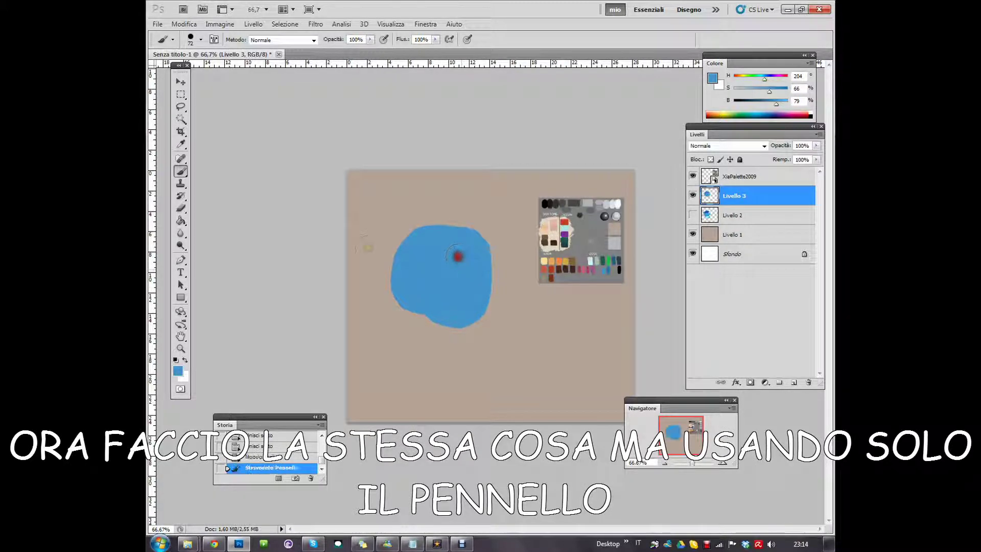
- Paint a darker Moltiplica stroke and a lighter Sovrapponi stroke over the blob using brush modes
{"action": "left_click", "coordinate": [301, 40]}
{"action": "left_click", "coordinate": [261, 101]}
{"action": "mouse_move", "coordinate": [447, 202]}
{"action": "left_mouse_down"}
{"action": "mouse_move", "coordinate": [446, 222]}
{"action": "mouse_move", "coordinate": [392, 276]}
{"action": "left_mouse_up"}
{"action": "left_click", "coordinate": [304, 40]}
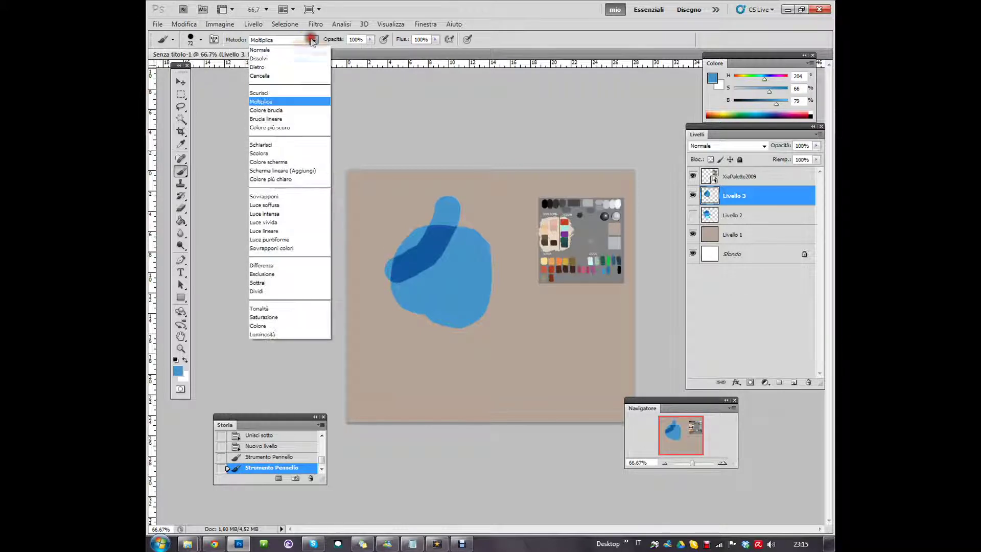
{"action": "left_click", "coordinate": [266, 194]}
{"action": "mouse_move", "coordinate": [475, 218]}
{"action": "left_mouse_down"}
{"action": "mouse_move", "coordinate": [477, 234]}
{"action": "mouse_move", "coordinate": [407, 328]}
{"action": "left_mouse_up"}
- Add a bright cyan Scherma lineare (Aggiungi) brush stroke down the blob and show Livello 2 again
{"action": "left_click", "coordinate": [312, 41]}
{"action": "left_click", "coordinate": [286, 170]}
{"action": "left_click_drag", "start_coordinate": [496, 274], "coordinate": [442, 360]}
{"action": "left_click", "coordinate": [694, 214]}
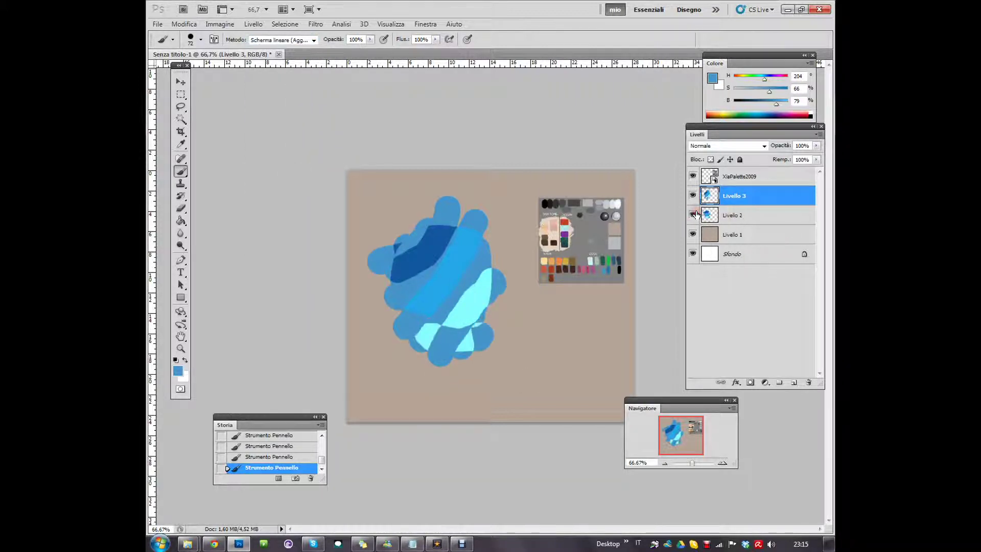
{"action": "key", "text": "v"}
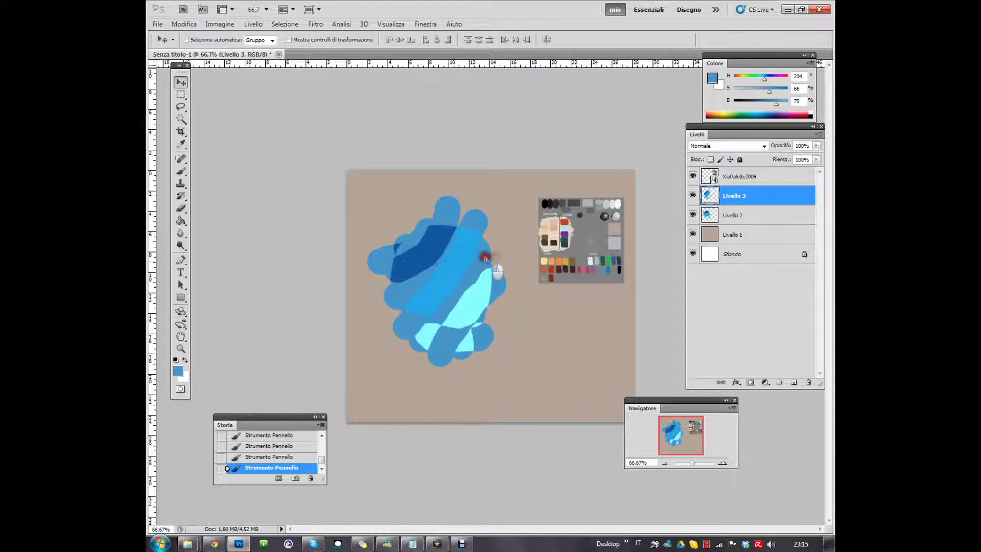
- Shift the second shape down-right, then delete Livello 3 and Livello 2, confirming each
{"action": "mouse_move", "coordinate": [485, 257]}
{"action": "left_mouse_down"}
{"action": "mouse_move", "coordinate": [437, 358]}
{"action": "mouse_move", "coordinate": [499, 376]}
{"action": "left_mouse_up"}
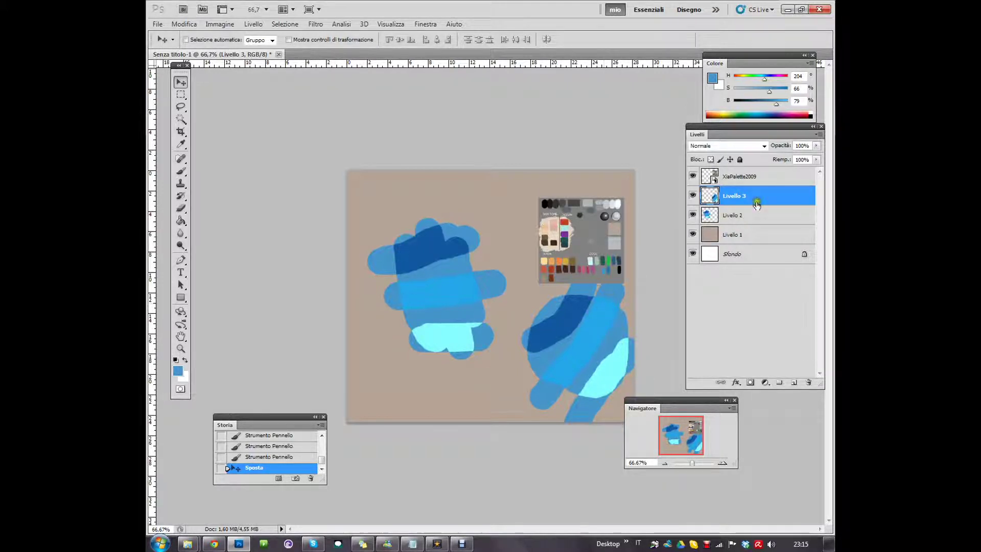
{"action": "left_click", "coordinate": [808, 383]}
{"action": "left_click", "coordinate": [487, 207]}
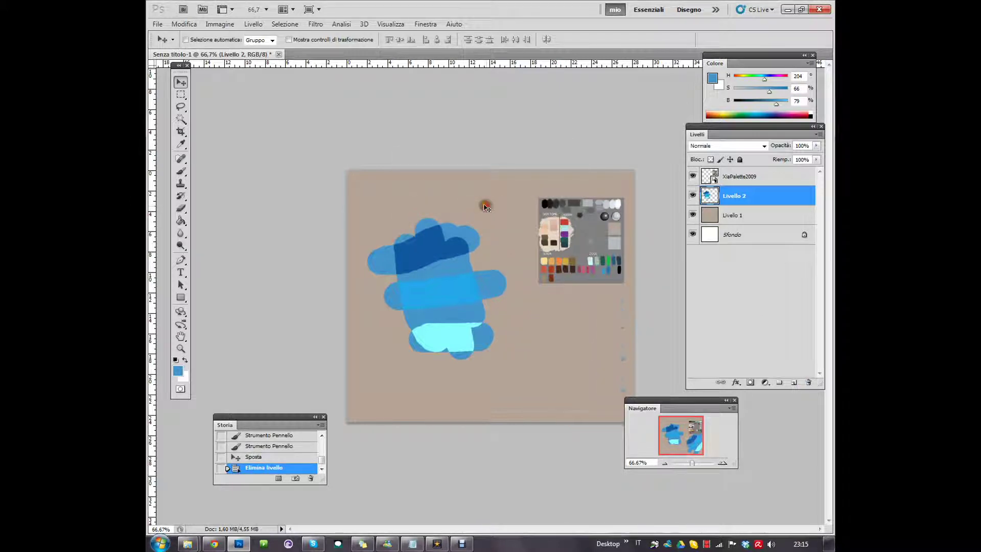
{"action": "left_click", "coordinate": [808, 383]}
{"action": "left_click", "coordinate": [478, 202]}
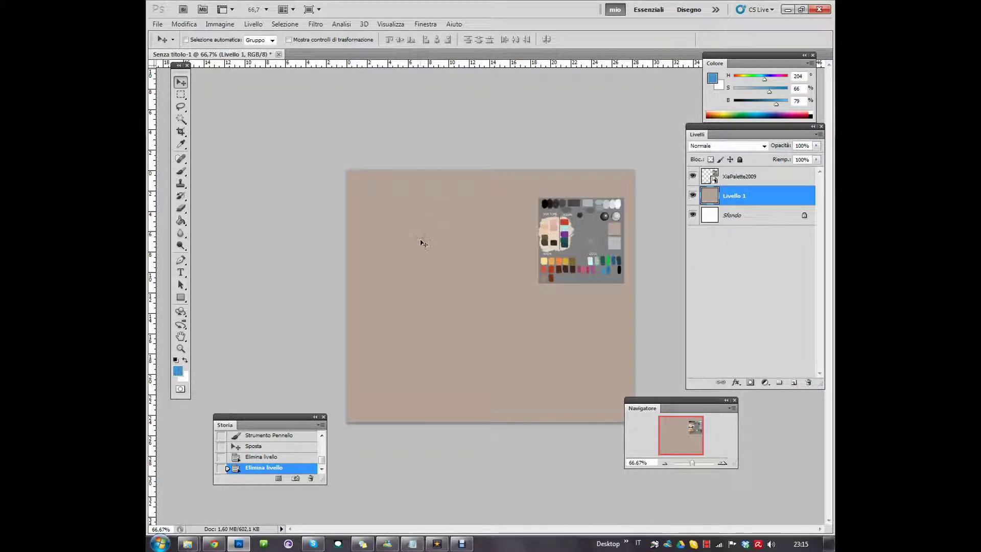
- Paint a large blue blob on a fresh layer with the brush
{"action": "key", "text": "b"}
{"action": "left_click", "coordinate": [793, 382]}
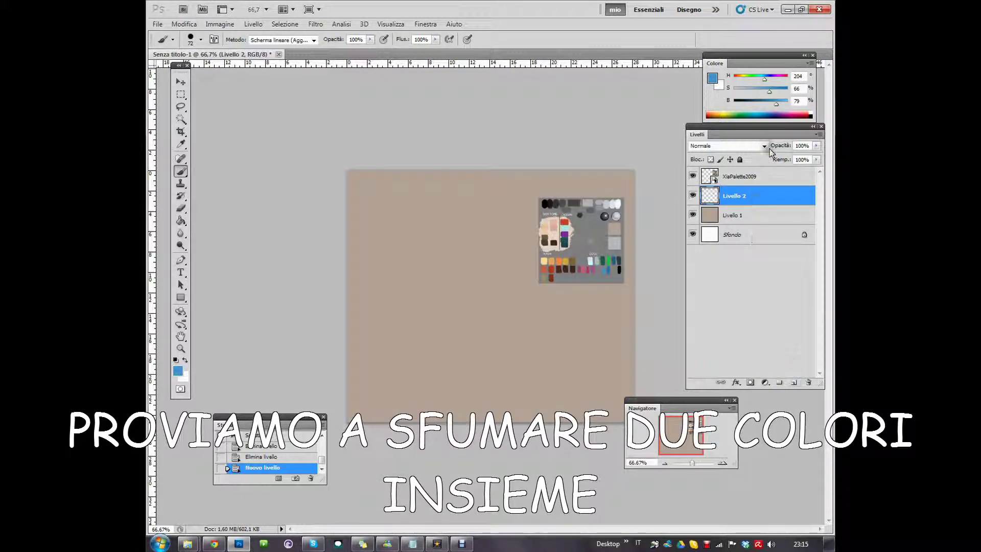
{"action": "mouse_move", "coordinate": [408, 217]}
{"action": "left_mouse_down"}
{"action": "mouse_move", "coordinate": [439, 299]}
{"action": "mouse_move", "coordinate": [447, 237]}
{"action": "mouse_move", "coordinate": [467, 292]}
{"action": "mouse_move", "coordinate": [460, 279]}
{"action": "mouse_move", "coordinate": [488, 244]}
{"action": "mouse_move", "coordinate": [491, 285]}
{"action": "left_mouse_up"}
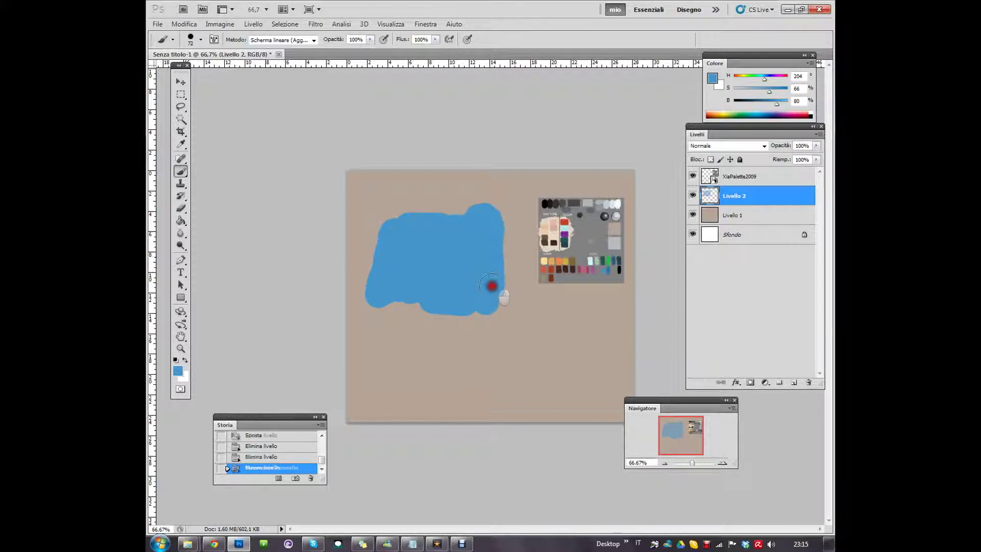
- Paint a dark band down the blob's left on a Moltiplica layer and merge it down
{"action": "left_click", "coordinate": [794, 382]}
{"action": "left_click", "coordinate": [751, 146]}
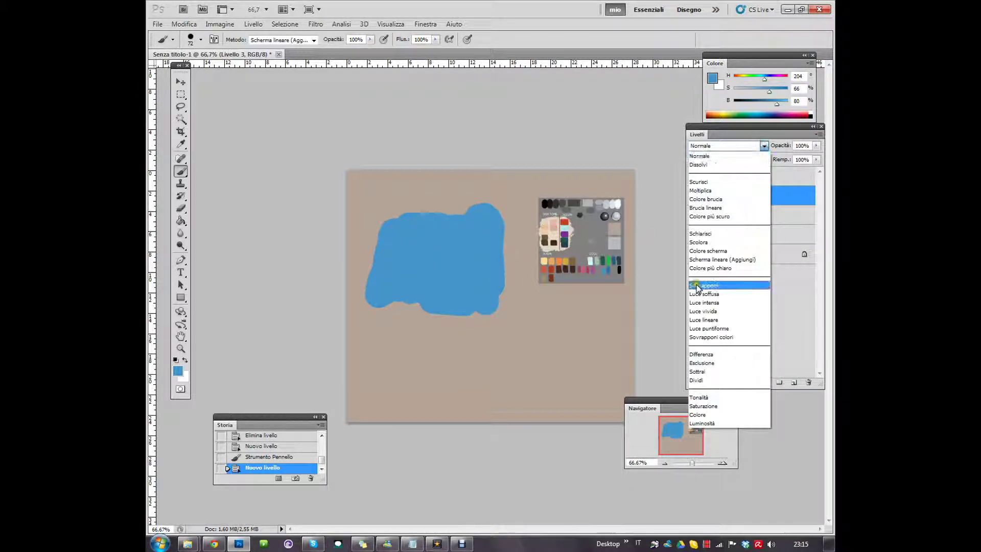
{"action": "left_click", "coordinate": [711, 194]}
{"action": "left_click_drag", "start_coordinate": [394, 225], "coordinate": [387, 292]}
{"action": "right_click", "coordinate": [779, 202]}
{"action": "left_click", "coordinate": [733, 392]}
- Set the brush back to Normale blending at 42% opacity
{"action": "left_click", "coordinate": [313, 40]}
{"action": "left_click", "coordinate": [276, 49]}
{"action": "left_click_drag", "start_coordinate": [339, 41], "coordinate": [327, 42]}
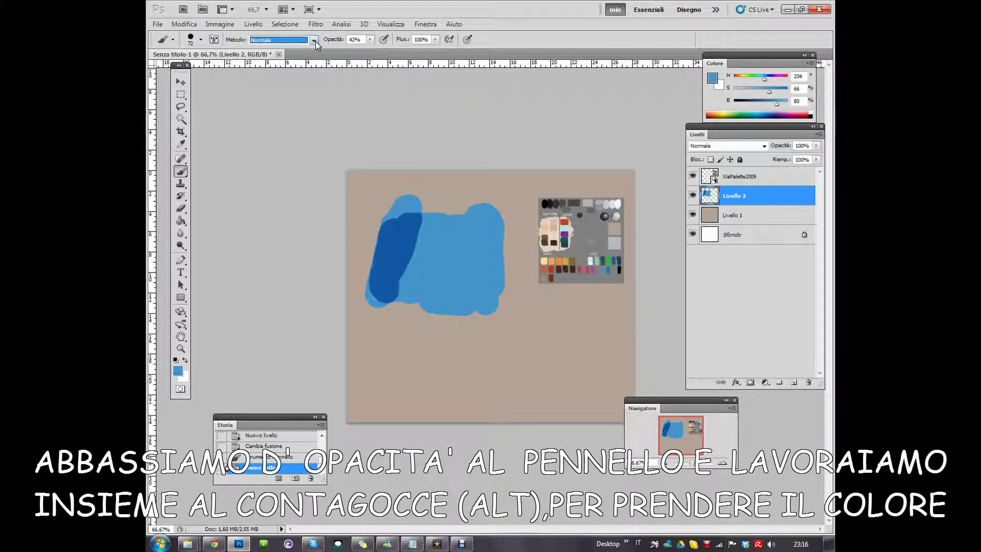
- Alternately sample light and dark blues and paint overlapping 42% strokes across the band
{"action": "left_click", "coordinate": [483, 249], "text": "alt"}
{"action": "mouse_move", "coordinate": [417, 225]}
{"action": "left_mouse_down"}
{"action": "mouse_move", "coordinate": [407, 246]}
{"action": "mouse_move", "coordinate": [448, 219]}
{"action": "left_mouse_up"}
{"action": "left_click", "coordinate": [406, 229], "text": "alt"}
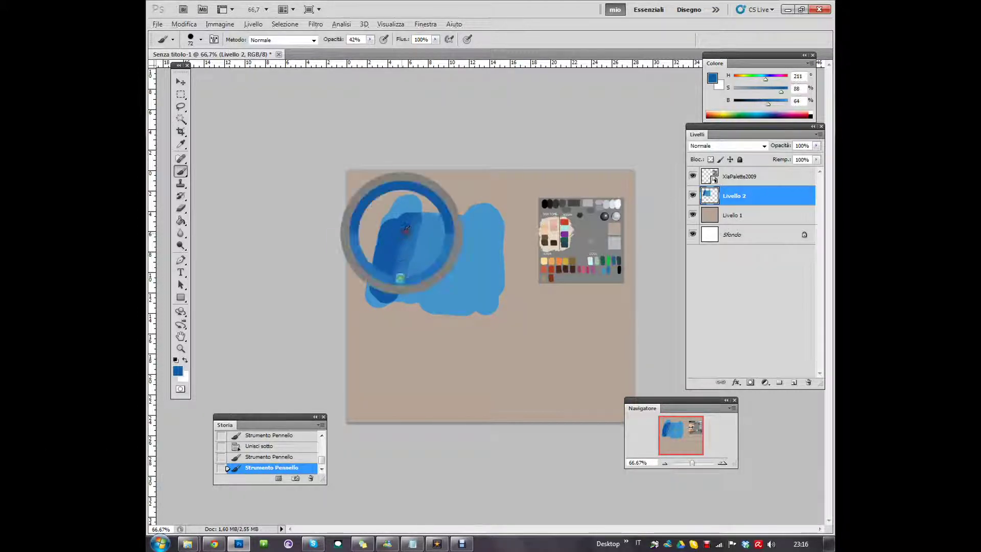
{"action": "mouse_move", "coordinate": [410, 295]}
{"action": "left_mouse_down"}
{"action": "mouse_move", "coordinate": [449, 300]}
{"action": "mouse_move", "coordinate": [454, 240]}
{"action": "mouse_move", "coordinate": [445, 263]}
{"action": "mouse_move", "coordinate": [458, 256]}
{"action": "mouse_move", "coordinate": [481, 276]}
{"action": "left_mouse_up"}
{"action": "left_click", "coordinate": [464, 267], "text": "alt"}
{"action": "left_click", "coordinate": [405, 230], "text": "alt"}
{"action": "left_click", "coordinate": [493, 251], "text": "alt"}
- With a 24 px brush, paint small blending strokes through the centre and deepen the left
{"action": "right_click", "coordinate": [477, 258]}
{"action": "left_click", "coordinate": [474, 250], "text": "alt"}
{"action": "mouse_move", "coordinate": [450, 219]}
{"action": "left_mouse_down"}
{"action": "mouse_move", "coordinate": [430, 286]}
{"action": "mouse_move", "coordinate": [452, 255]}
{"action": "mouse_move", "coordinate": [428, 265]}
{"action": "mouse_move", "coordinate": [425, 300]}
{"action": "mouse_move", "coordinate": [416, 302]}
{"action": "left_mouse_up"}
{"action": "left_click", "coordinate": [423, 253], "text": "alt"}
{"action": "mouse_move", "coordinate": [401, 250]}
{"action": "left_mouse_down"}
{"action": "mouse_move", "coordinate": [427, 256]}
{"action": "mouse_move", "coordinate": [403, 228]}
{"action": "mouse_move", "coordinate": [375, 309]}
{"action": "mouse_move", "coordinate": [413, 236]}
{"action": "mouse_move", "coordinate": [400, 234]}
{"action": "left_mouse_up"}
{"action": "left_click", "coordinate": [412, 247], "text": "alt"}
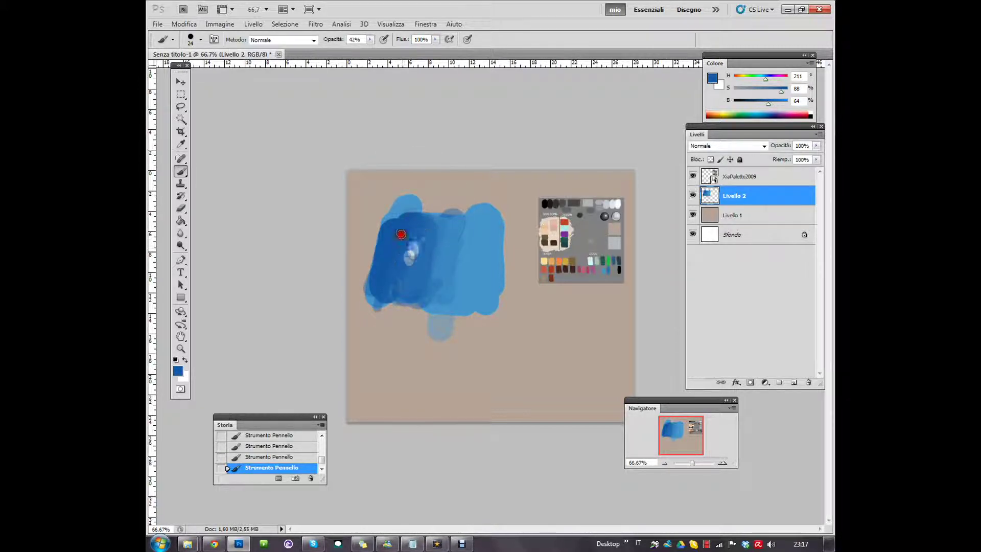
- Sample mid and light blues and cover the middle with lighter blending strokes
{"action": "left_click", "coordinate": [448, 229], "text": "alt"}
{"action": "left_click", "coordinate": [483, 233], "text": "alt"}
{"action": "mouse_move", "coordinate": [467, 225]}
{"action": "left_mouse_down"}
{"action": "mouse_move", "coordinate": [475, 273]}
{"action": "mouse_move", "coordinate": [465, 305]}
{"action": "left_mouse_up"}
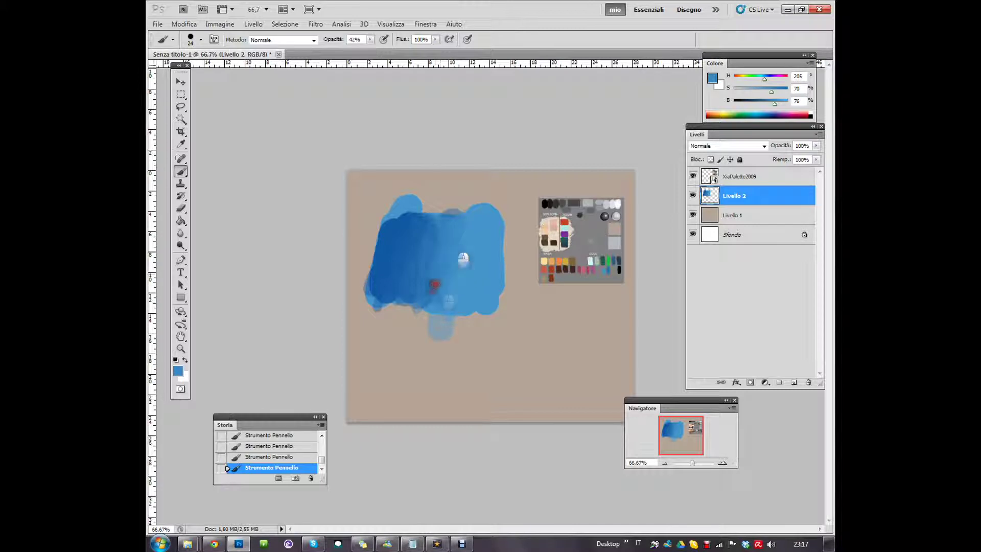
{"action": "left_click", "coordinate": [431, 225], "text": "alt"}
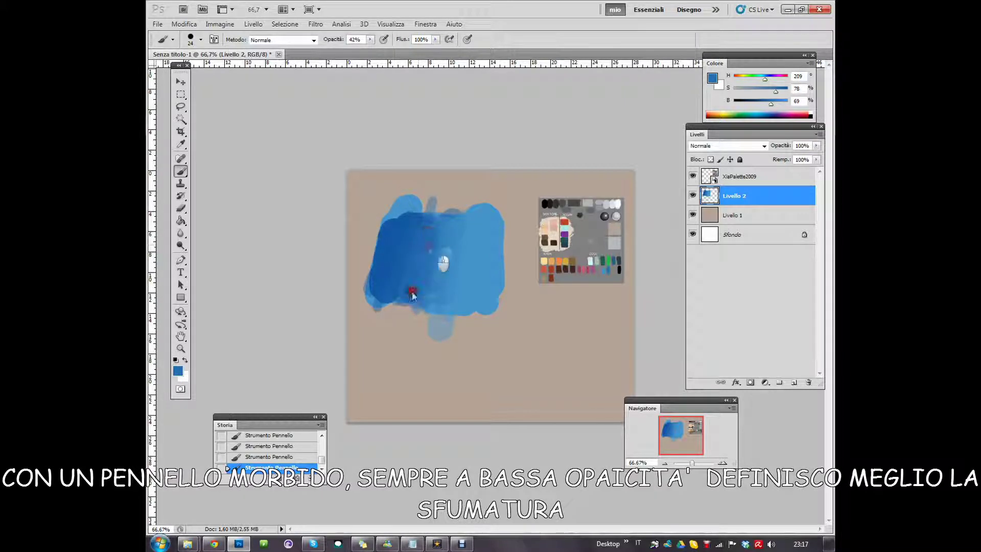
{"action": "left_click", "coordinate": [461, 227], "text": "alt"}
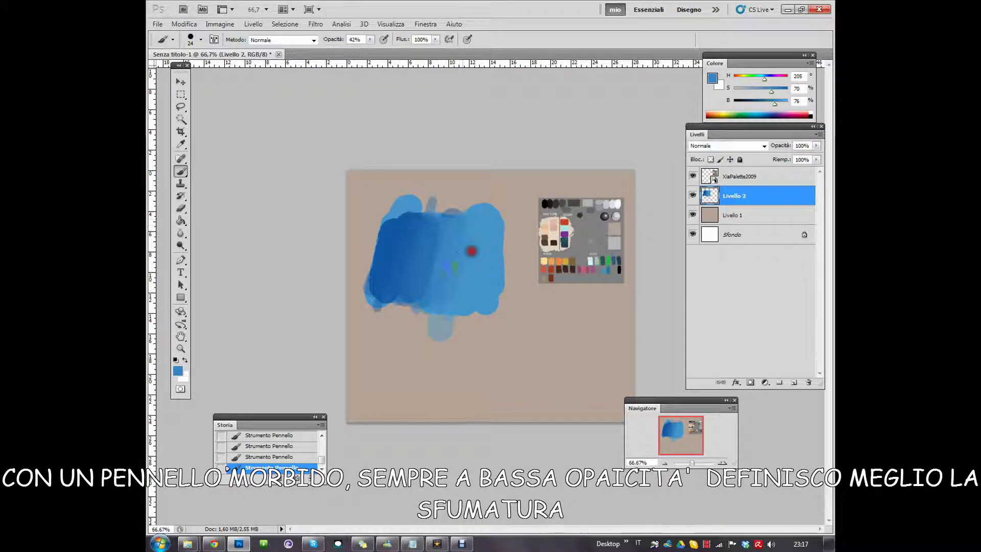
- Switch to a soft round brush at 66 px with 16% opacity
{"action": "right_click", "coordinate": [466, 251]}
{"action": "left_click", "coordinate": [524, 325]}
{"action": "left_click_drag", "start_coordinate": [510, 271], "coordinate": [491, 272]}
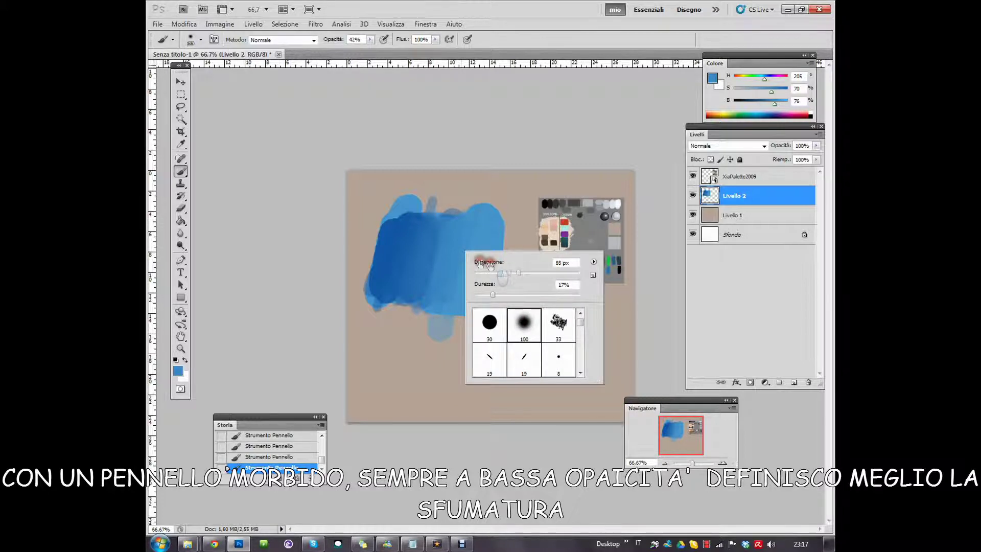
{"action": "key", "text": "Return"}
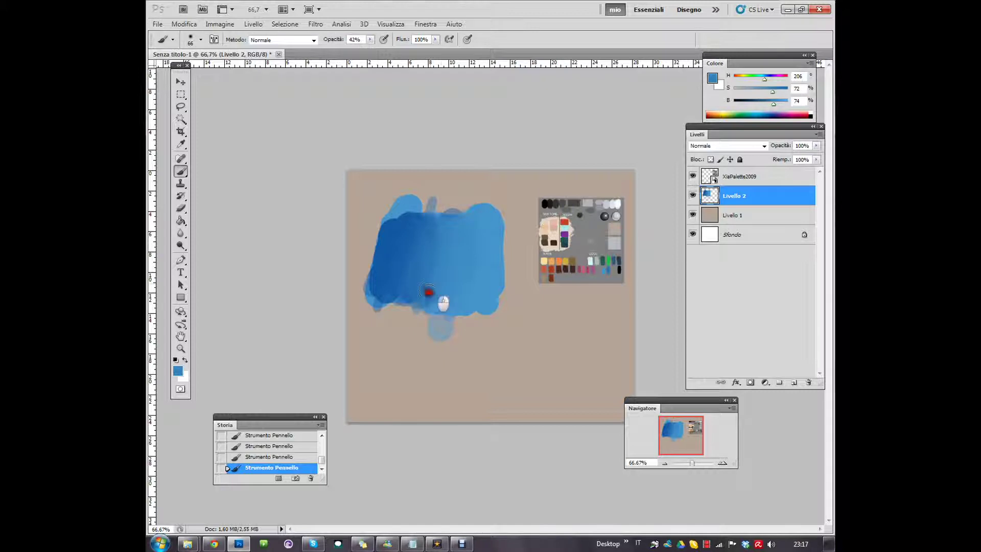
{"action": "left_click_drag", "start_coordinate": [370, 39], "coordinate": [355, 50]}
- Sample mid and dark blues and paint faint strokes to even out the dark-to-light transition
{"action": "left_click", "coordinate": [445, 215], "text": "alt"}
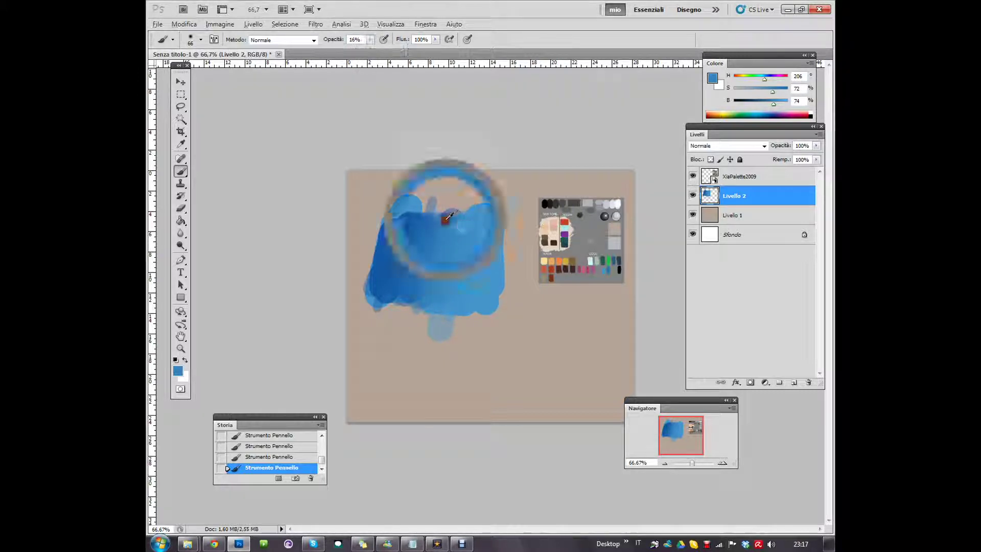
{"action": "left_click", "coordinate": [429, 226], "text": "alt"}
{"action": "left_click", "coordinate": [423, 243]}
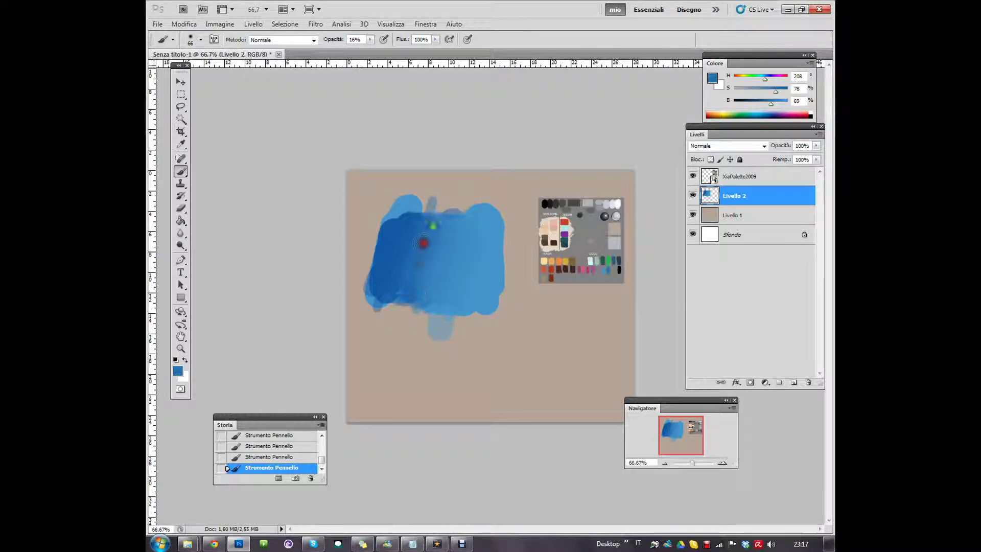
{"action": "left_click_drag", "start_coordinate": [428, 237], "coordinate": [401, 297]}
{"action": "left_click_drag", "start_coordinate": [418, 221], "coordinate": [400, 276]}
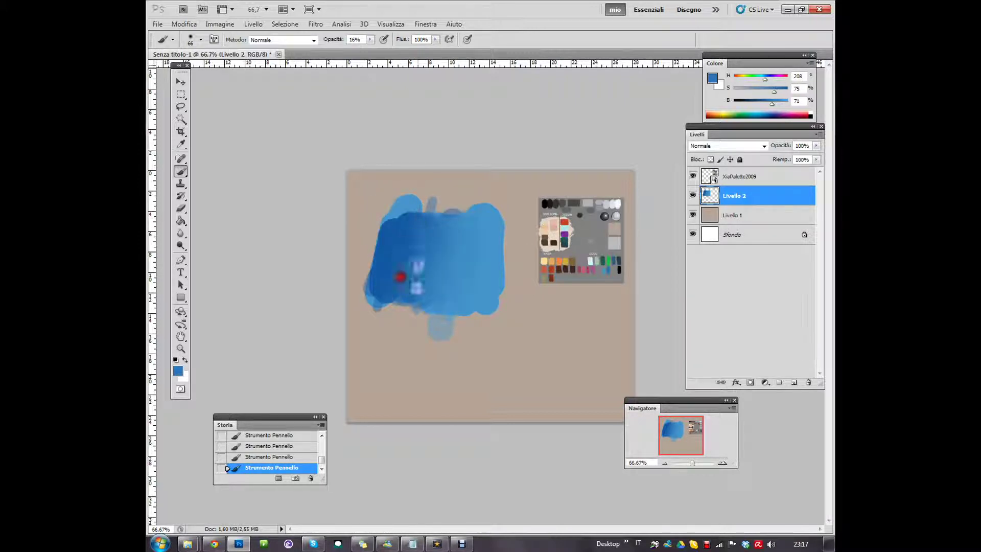
{"action": "left_click", "coordinate": [402, 228], "text": "alt"}
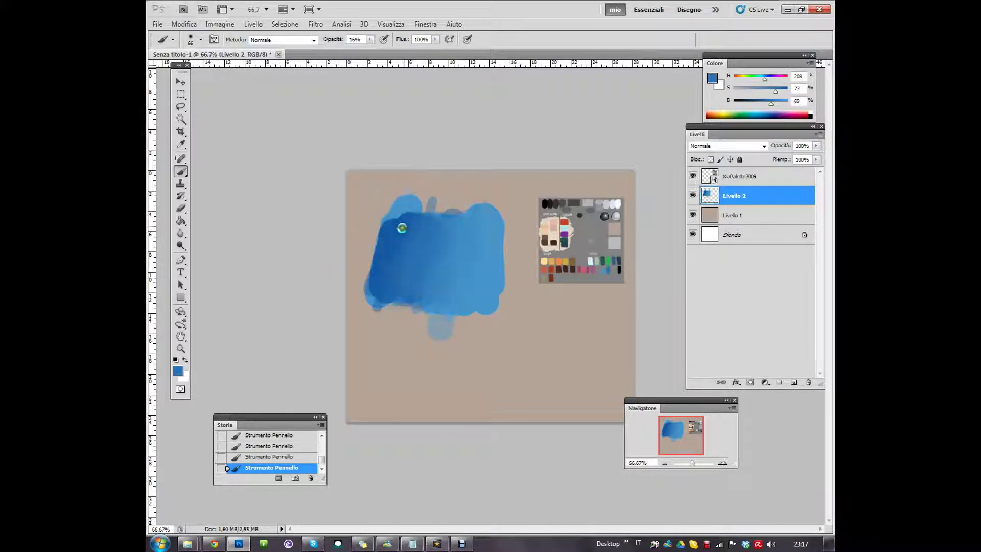
{"action": "left_click", "coordinate": [403, 226], "text": "alt"}
{"action": "left_click_drag", "start_coordinate": [387, 274], "coordinate": [383, 284]}
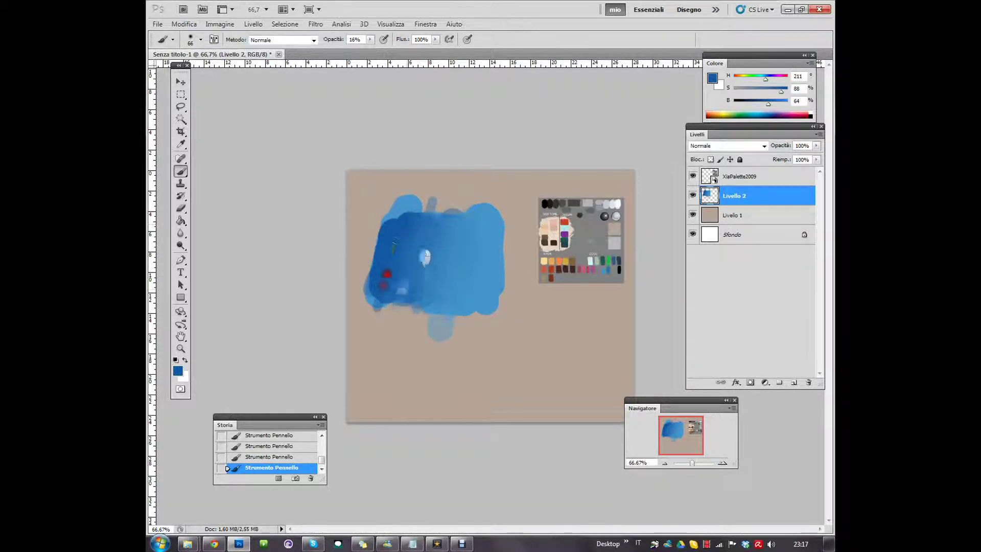
{"action": "left_click", "coordinate": [613, 206], "text": "alt"}
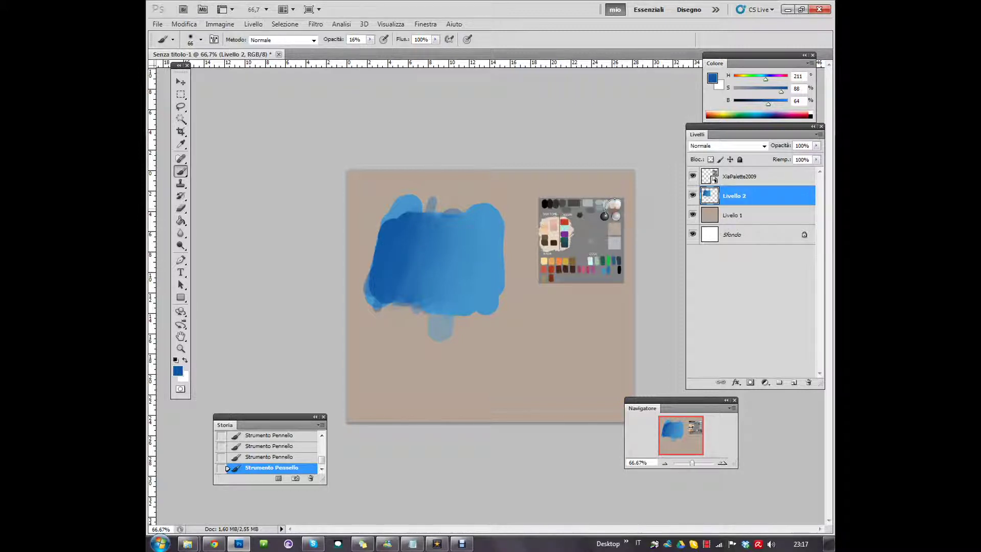